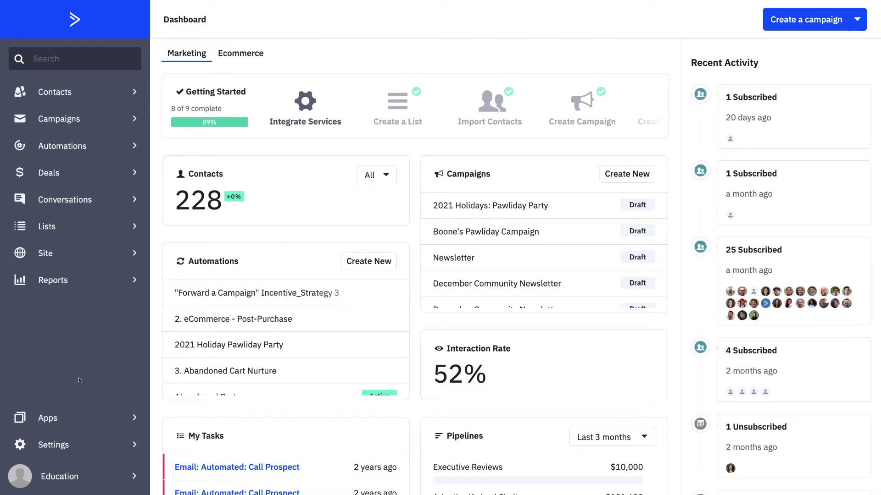
# Browse the Apps section's categories and listings, then view the connected apps
pyautogui.click(76, 419)
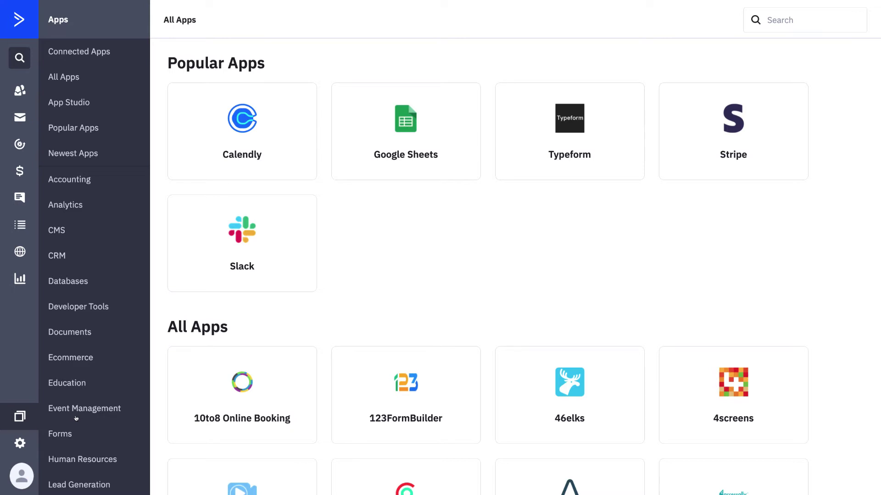
pyautogui.scroll(-8, 76, 419)
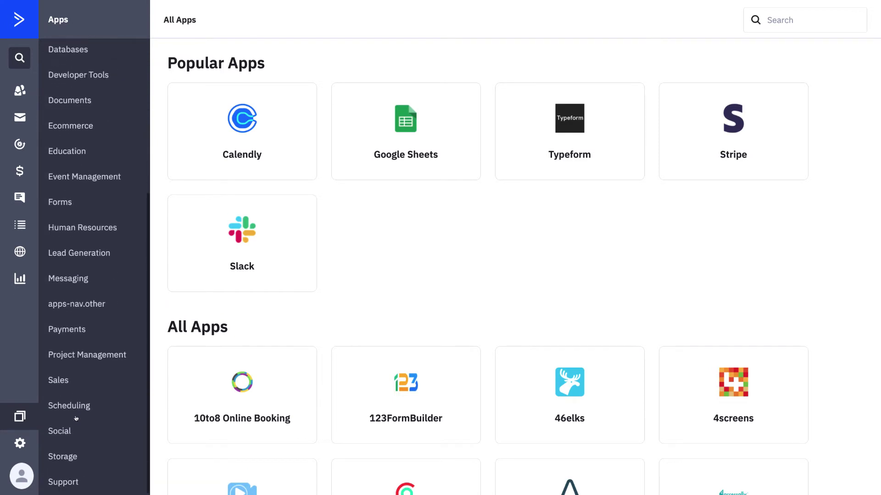
pyautogui.scroll(8, 76, 418)
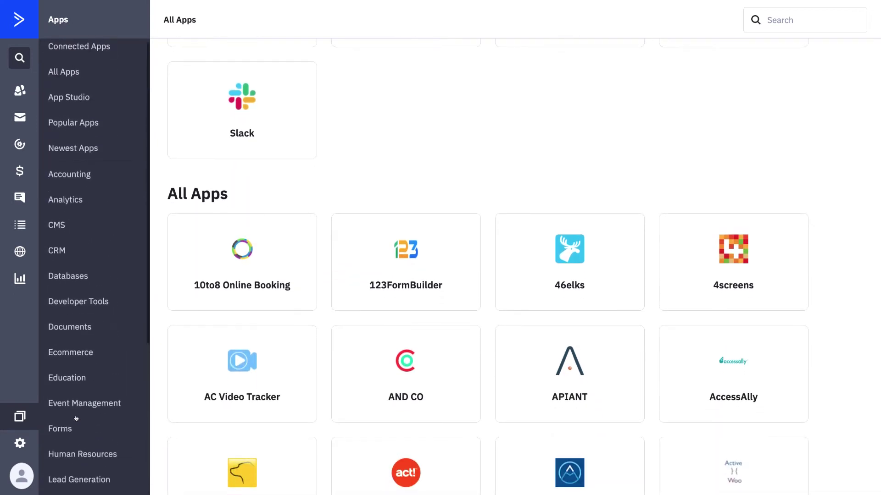
pyautogui.click(109, 56)
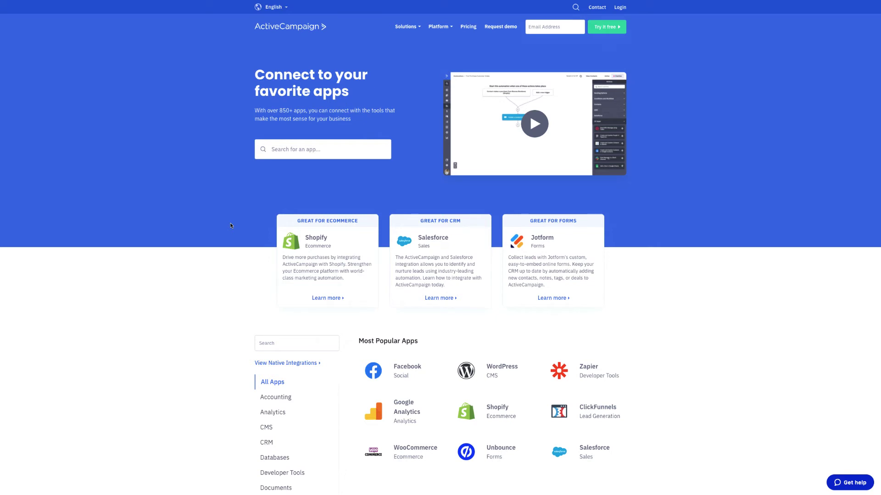
# Browse the native integrations in the ActiveCampaign website's app directory and view the Mindbody integration's details
pyautogui.click(290, 365)
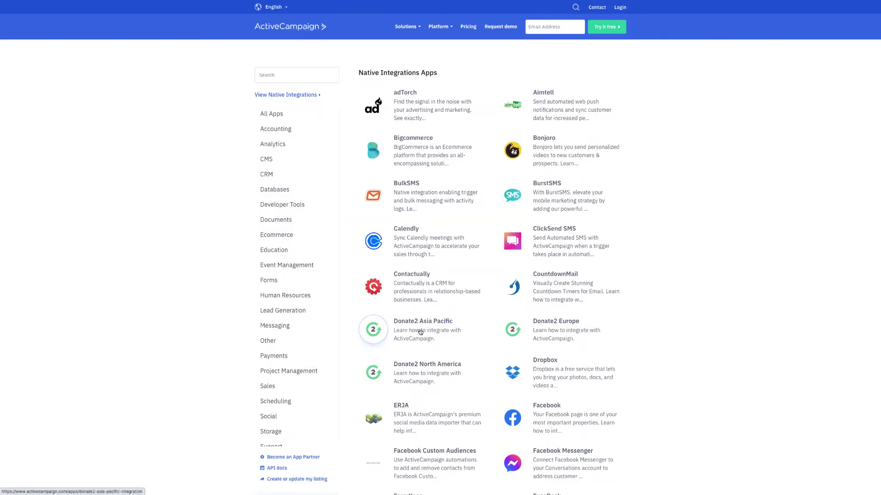
pyautogui.scroll(-1, 374, 328)
pyautogui.scroll(-5, 420, 332)
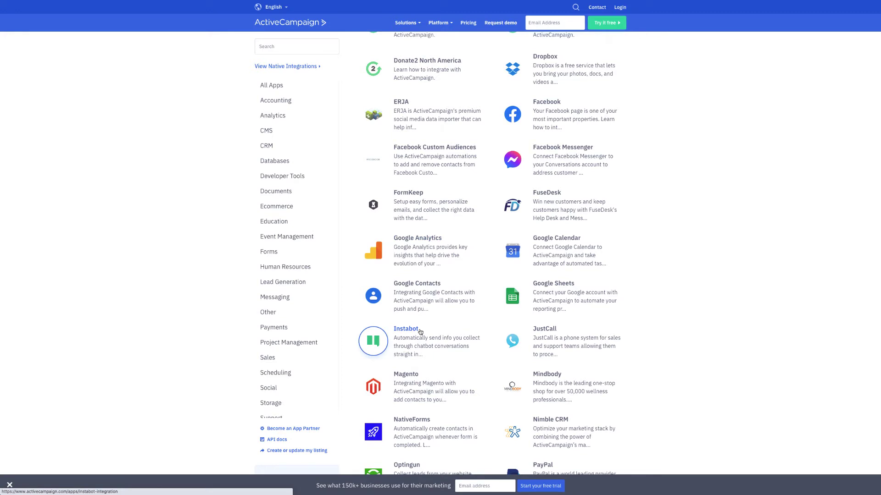
pyautogui.scroll(-6, 420, 332)
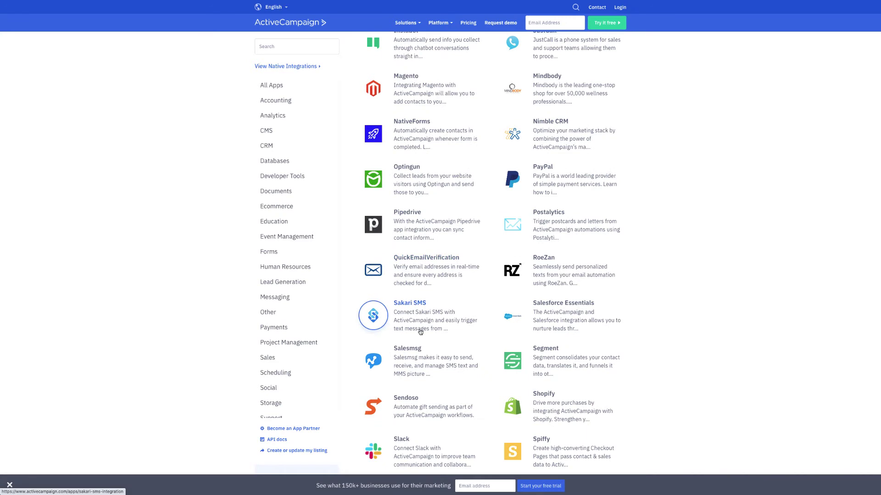
pyautogui.click(555, 91)
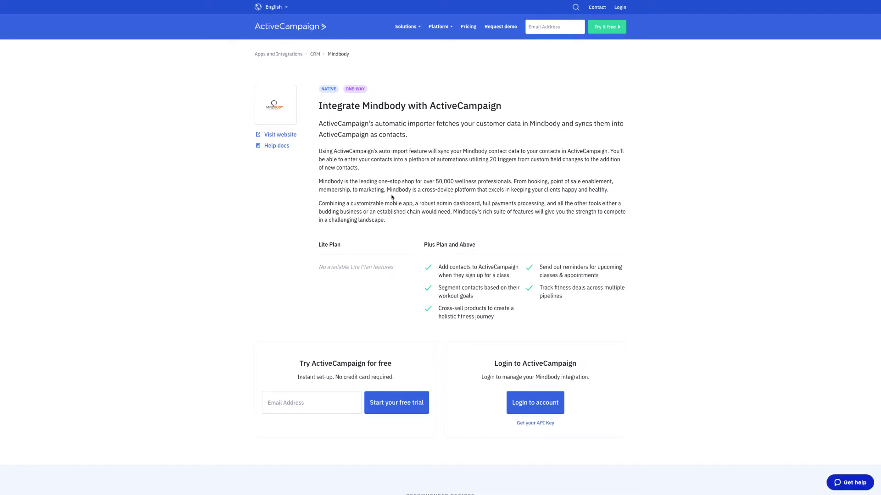
pyautogui.hscroll(-5, 392, 198)
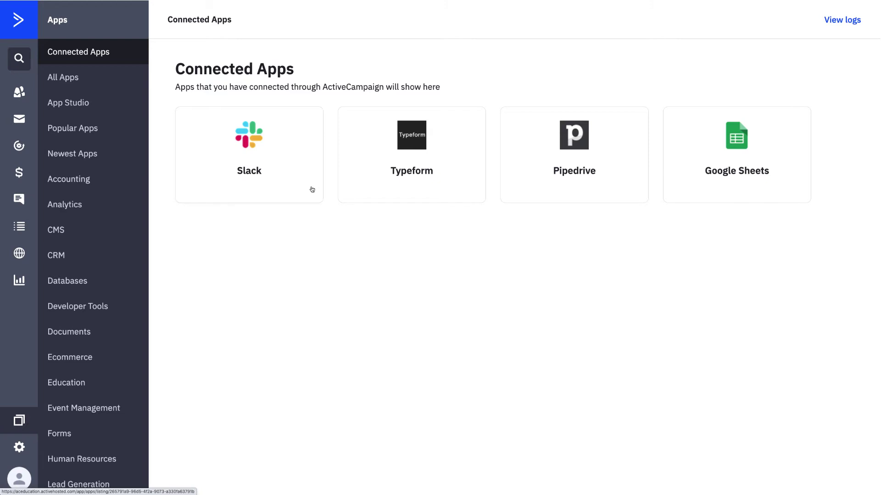
# Open Community Welcome Automation #1 from the list of automations
pyautogui.click(19, 146)
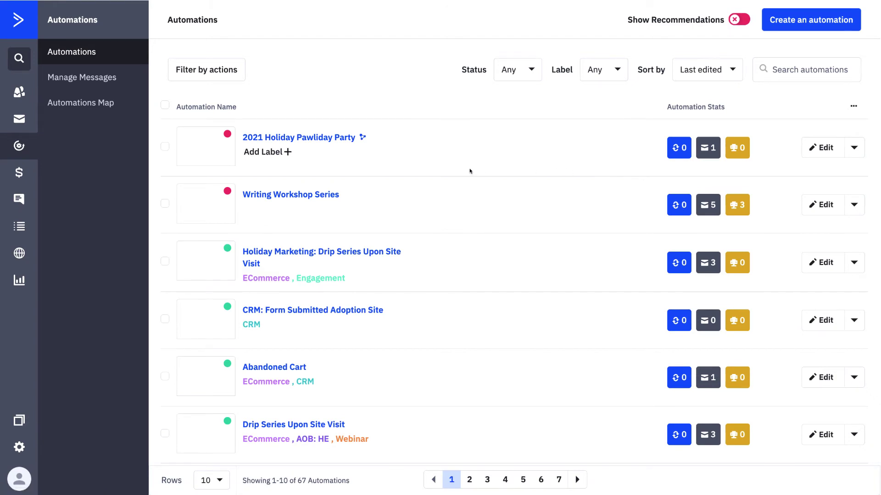
pyautogui.scroll(-5, 470, 169)
pyautogui.click(348, 301)
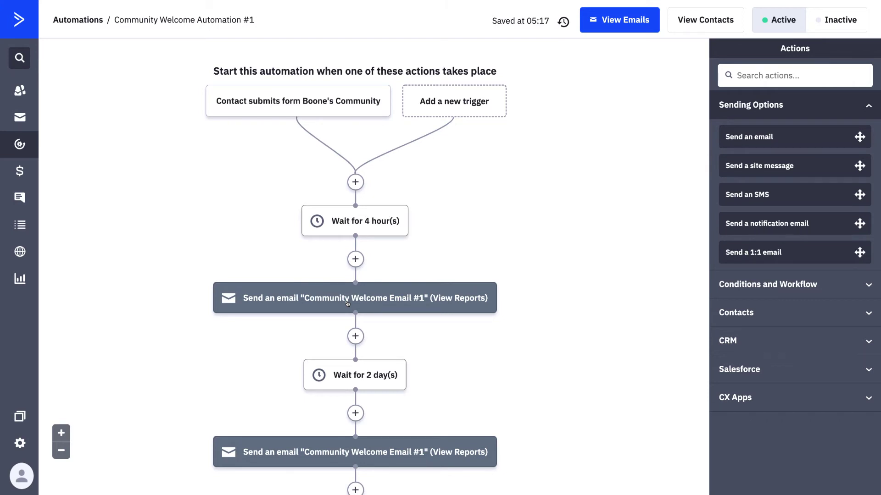
# Add the CX Apps action Post Message to a Slack Channel directly after the trigger, before the 4-hour wait
pyautogui.click(356, 183)
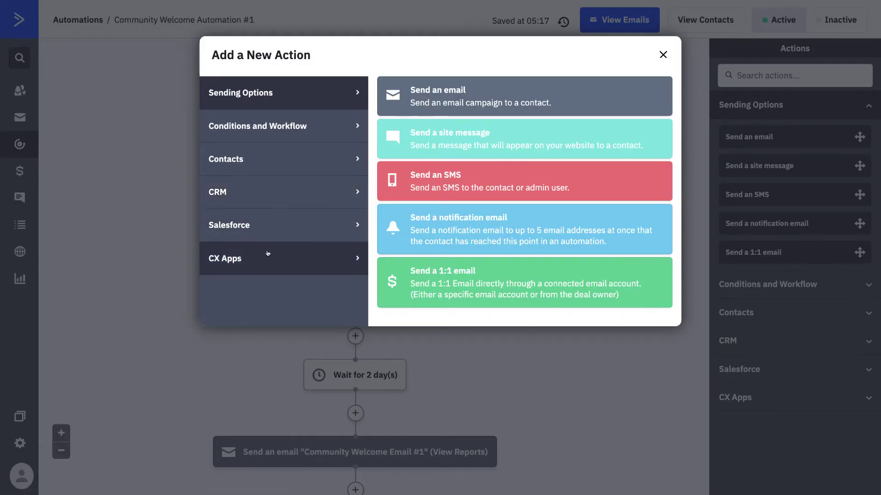
pyautogui.click(313, 264)
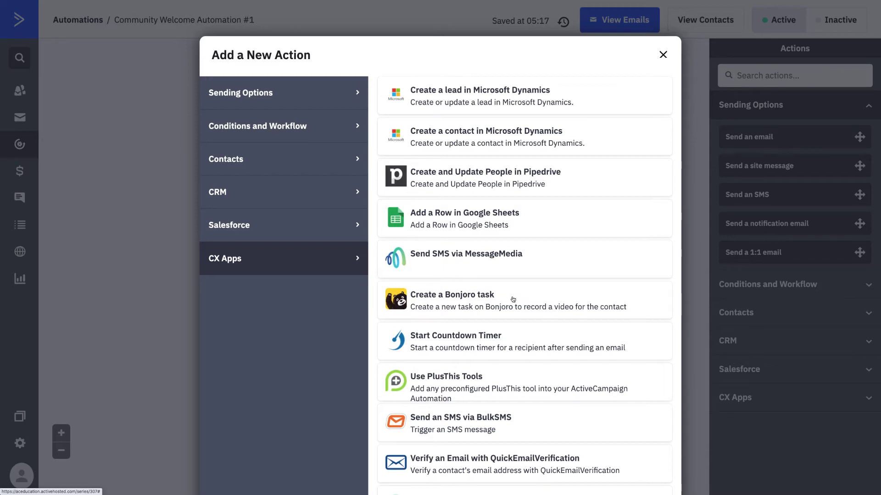
pyautogui.scroll(-5, 511, 299)
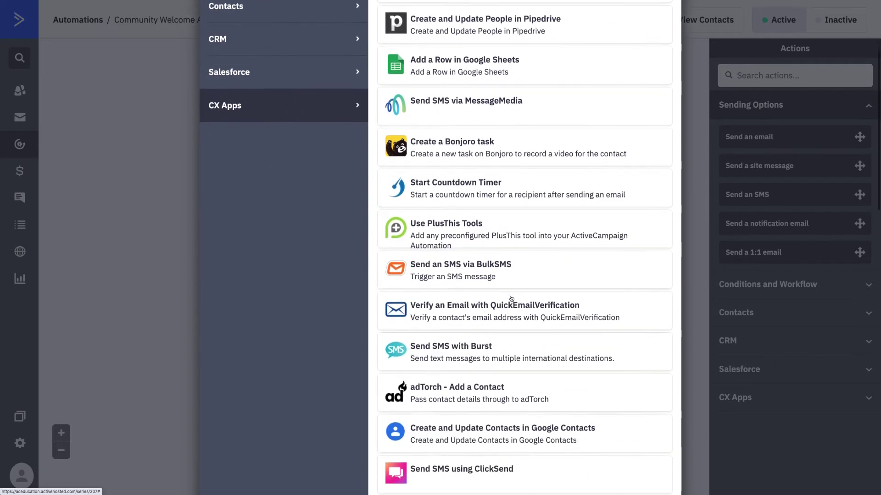
pyautogui.scroll(-8, 511, 299)
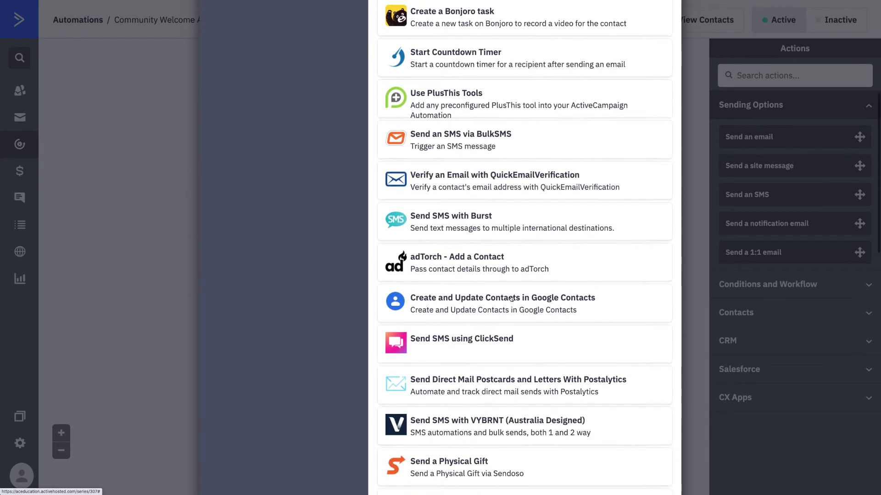
pyautogui.scroll(-8, 513, 297)
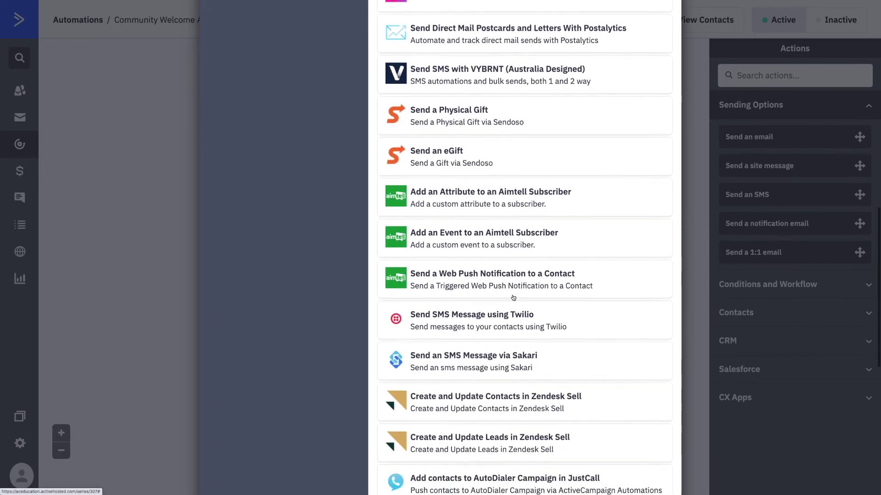
pyautogui.scroll(-5, 513, 297)
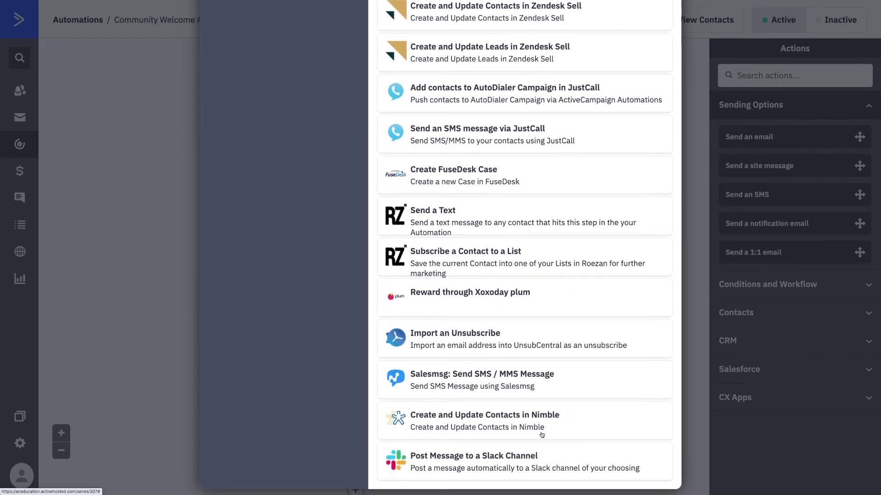
pyautogui.click(520, 461)
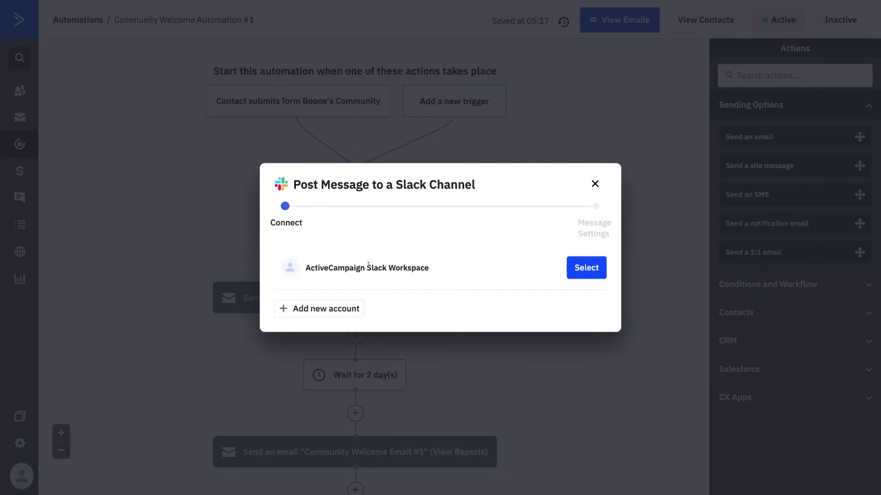
# Connect the Slack action to the ActiveCampaign Slack Workspace and choose the attn-chi-lost-and-found channel
pyautogui.click(594, 271)
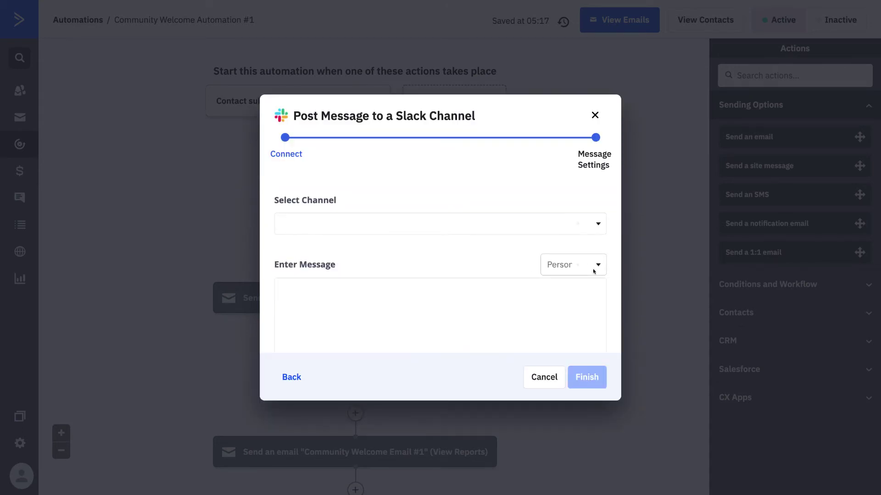
pyautogui.click(598, 224)
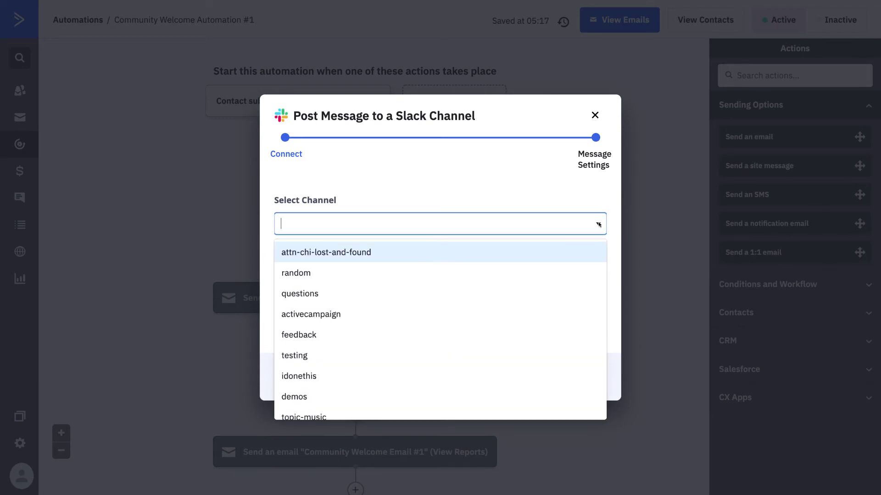
pyautogui.click(404, 254)
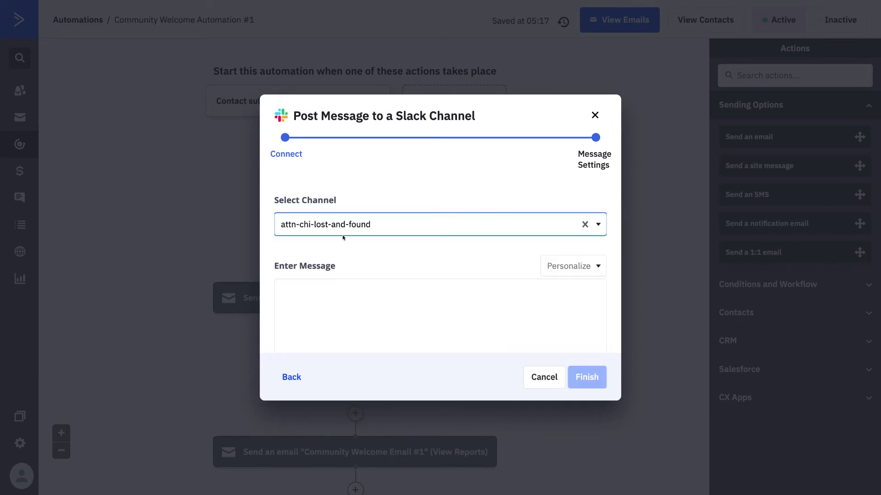
# Write the Slack message "Hi sales team! I wanted to let you know that you have a new lead in the Community!"
pyautogui.click(351, 299)
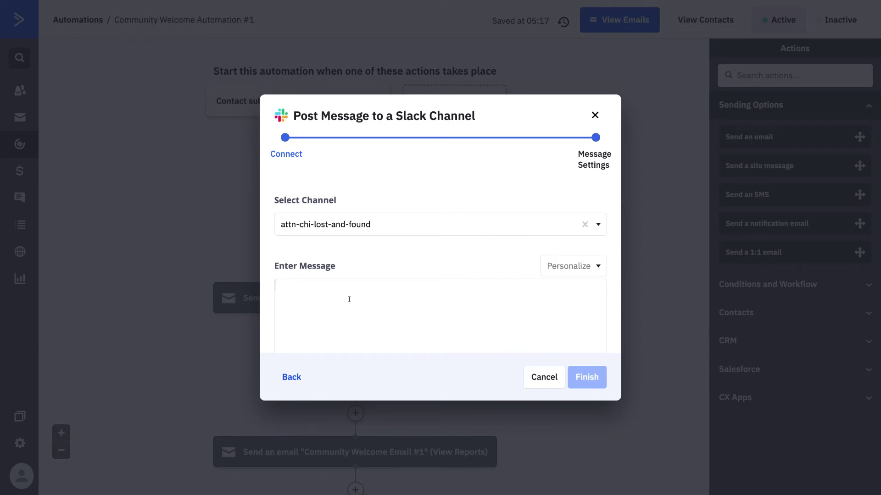
pyautogui.write('Hi sale')
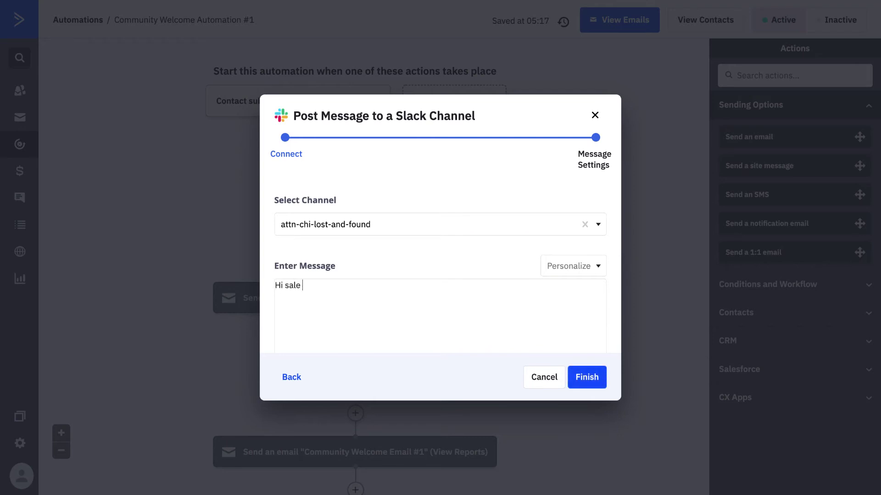
pyautogui.write('s team!')
pyautogui.press('Return')
pyautogui.write('I wanted vto l')
pyautogui.press('BackSpace')
pyautogui.press('BackSpace')
pyautogui.press('BackSpace')
pyautogui.press('BackSpace')
pyautogui.press('BackSpace')
pyautogui.write('to le')
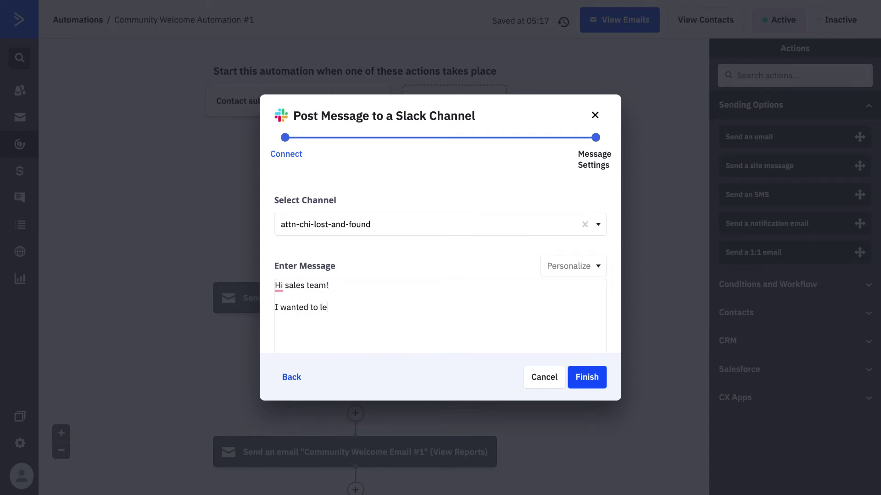
pyautogui.write('t you know that youhave a ne')
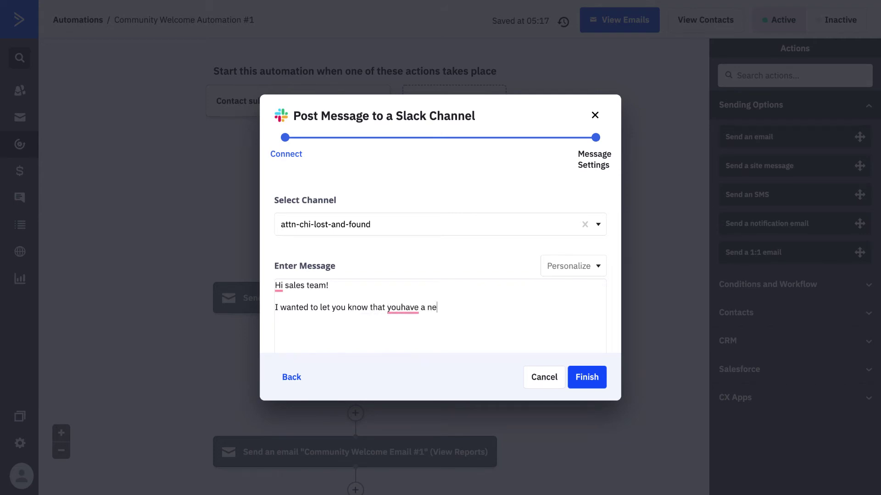
pyautogui.write('w lead in the Community!')
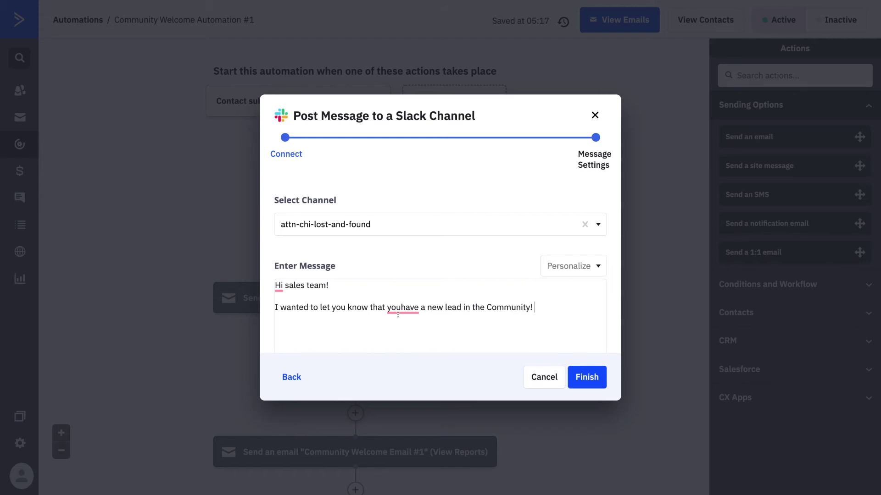
pyautogui.moveTo(397, 312)
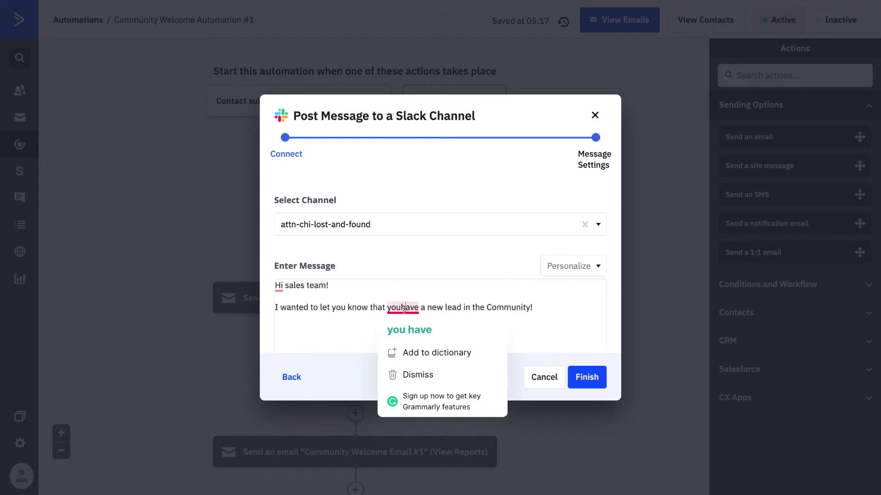
pyautogui.click(407, 330)
# Append "Please reach out asap!" and the sender's first name to the message, and finish the Slack action
pyautogui.click(545, 309)
pyautogui.write('Please rea')
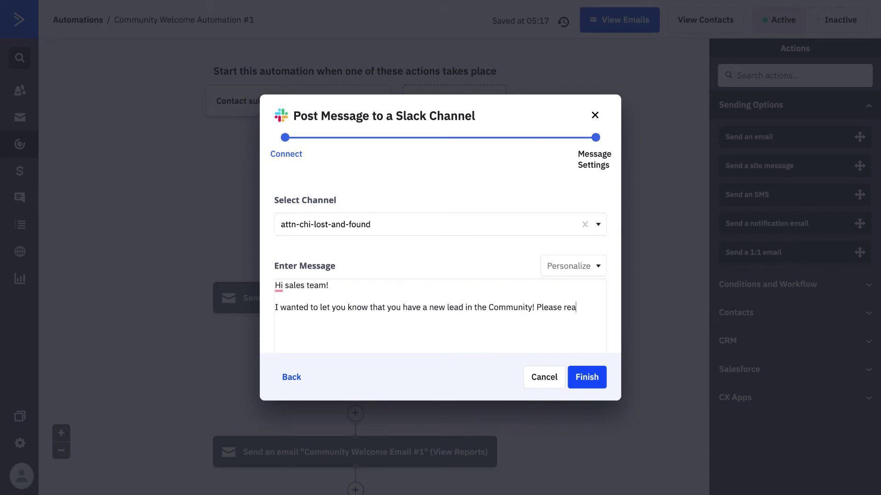
pyautogui.write('ch out asap!')
pyautogui.press('Return')
pyautogui.press('Return')
pyautogui.write('Tabtiha')
pyautogui.scroll(-1, 524, 276)
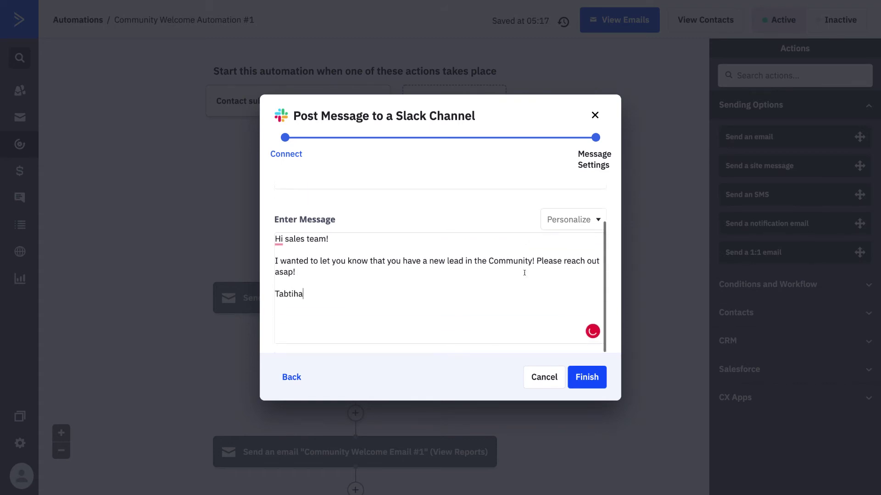
pyautogui.click(582, 377)
pyautogui.click(581, 377)
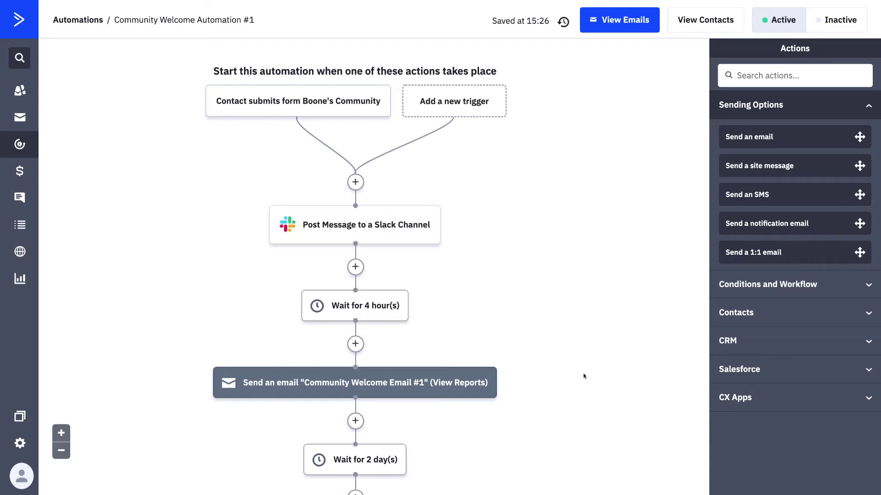
# Review the automation flow from the form trigger through the Slack message, the wait and the welcome email
pyautogui.moveTo(336, 116)
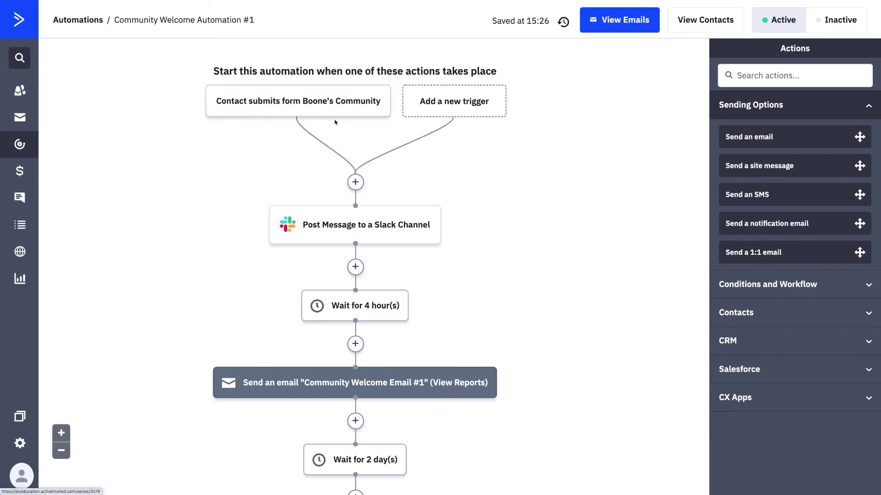
pyautogui.moveTo(392, 234)
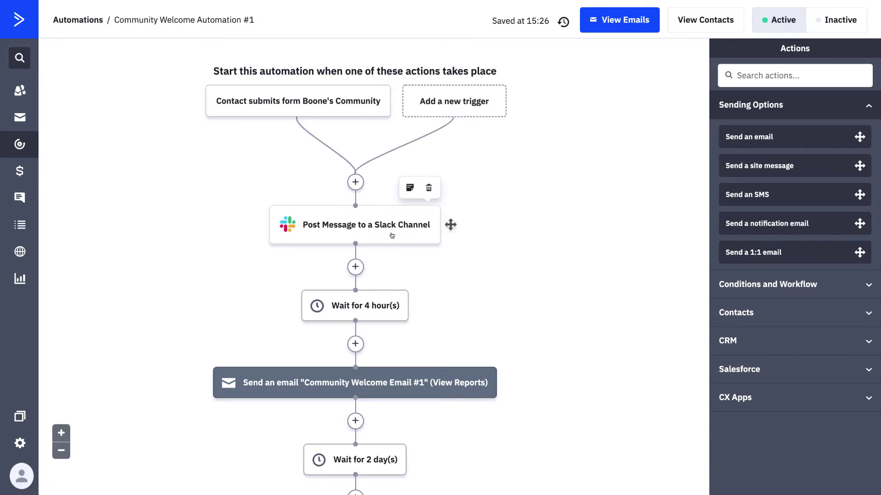
pyautogui.moveTo(381, 308)
pyautogui.scroll(-1, 381, 311)
pyautogui.scroll(-1, 381, 311)
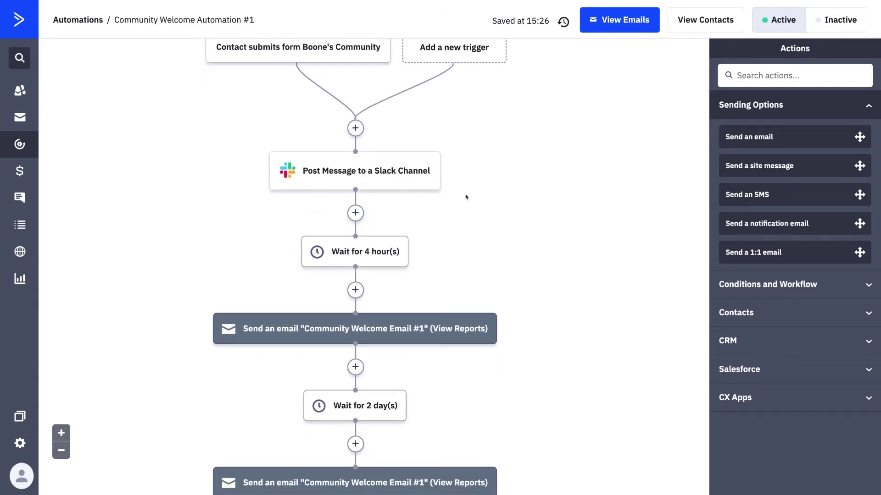
pyautogui.moveTo(332, 164)
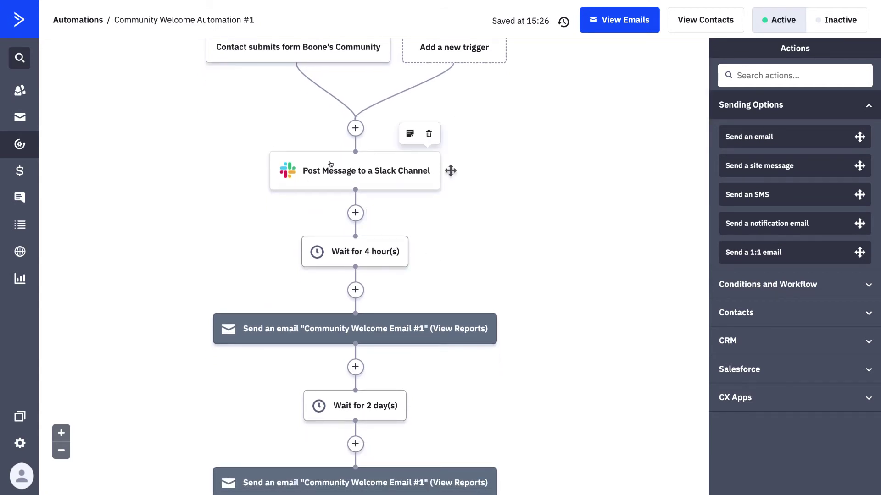
pyautogui.scroll(-1, 367, 279)
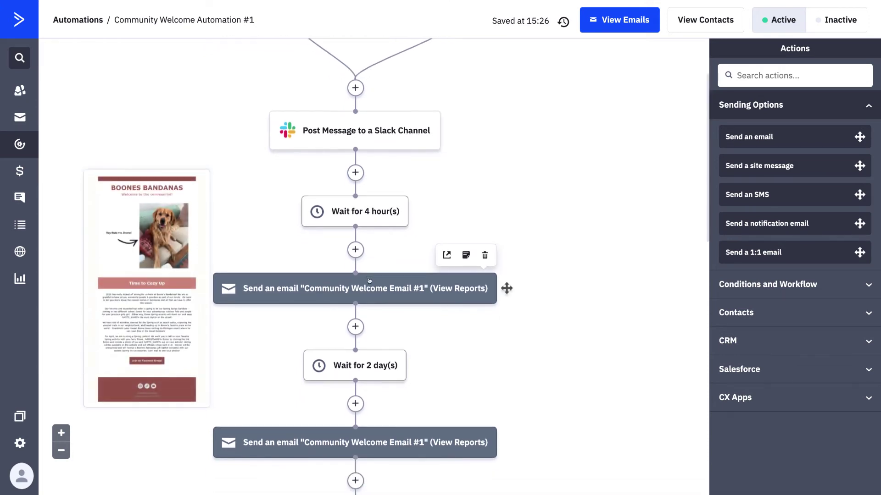
# Place an Add a Row in Google Sheets action after the 4-hour wait and select the first connected Google account
pyautogui.scroll(-1, 369, 280)
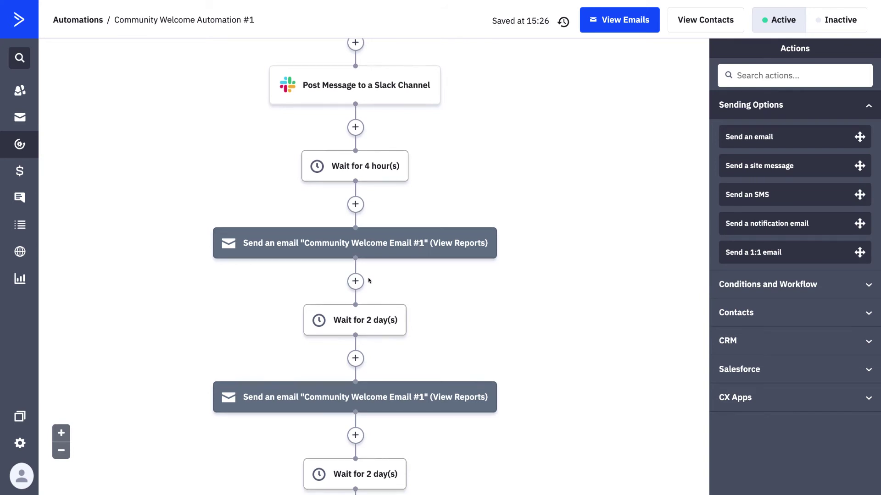
pyautogui.scroll(-2, 370, 281)
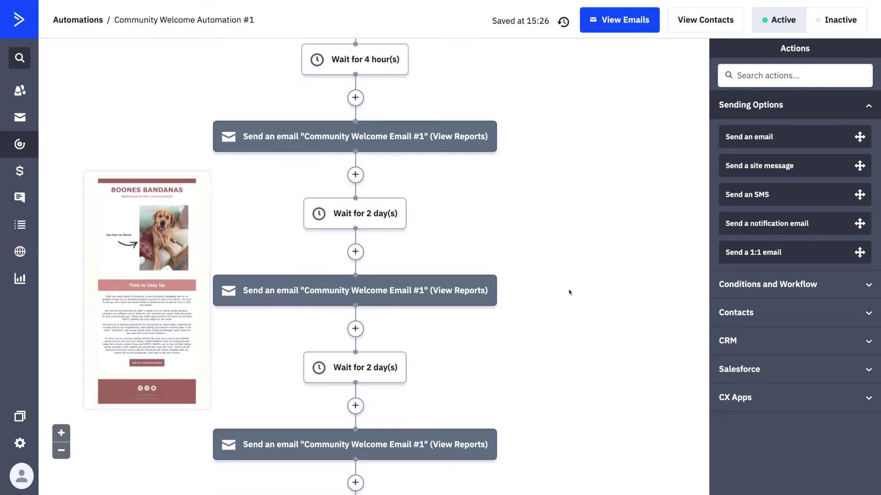
pyautogui.click(755, 398)
pyautogui.scroll(-2, 763, 389)
pyautogui.scroll(-2, 764, 388)
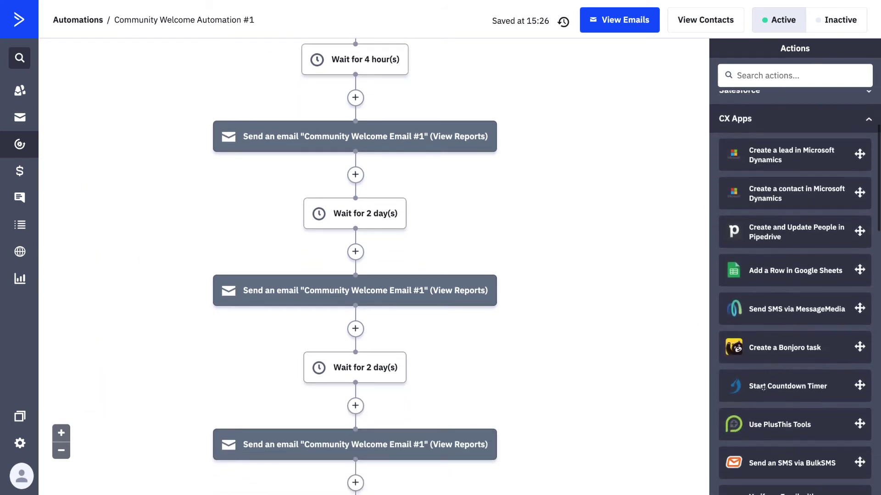
pyautogui.moveTo(794, 257); pyautogui.dragTo(414, 102)
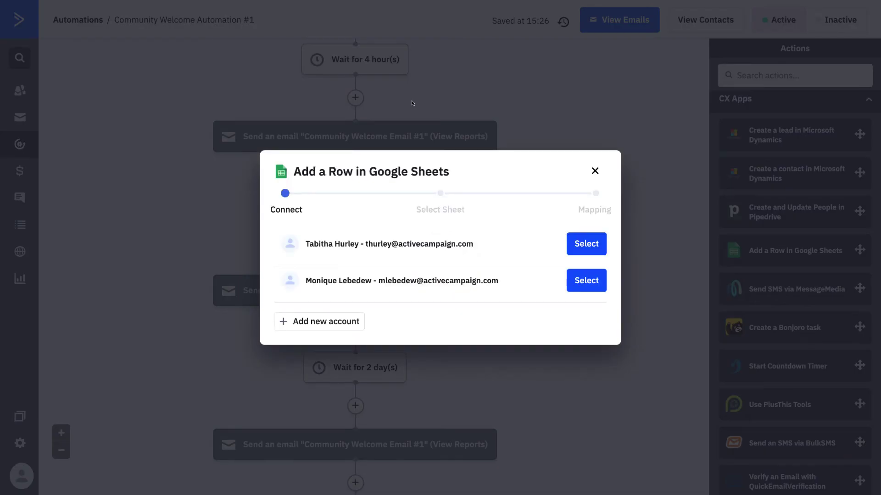
pyautogui.click(593, 246)
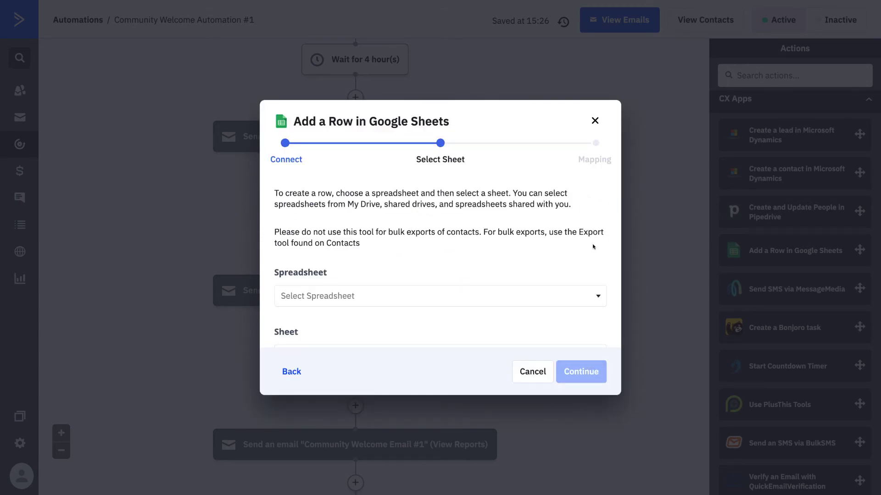
# Try to find a spreadsheet with "aob" and pick a sheet for the row, and cancel the Google Sheets action
pyautogui.click(591, 298)
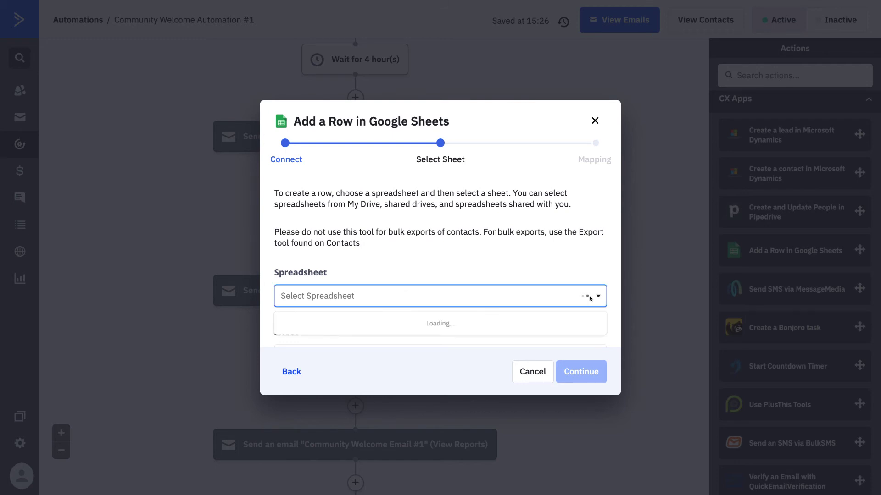
pyautogui.scroll(-1, 518, 297)
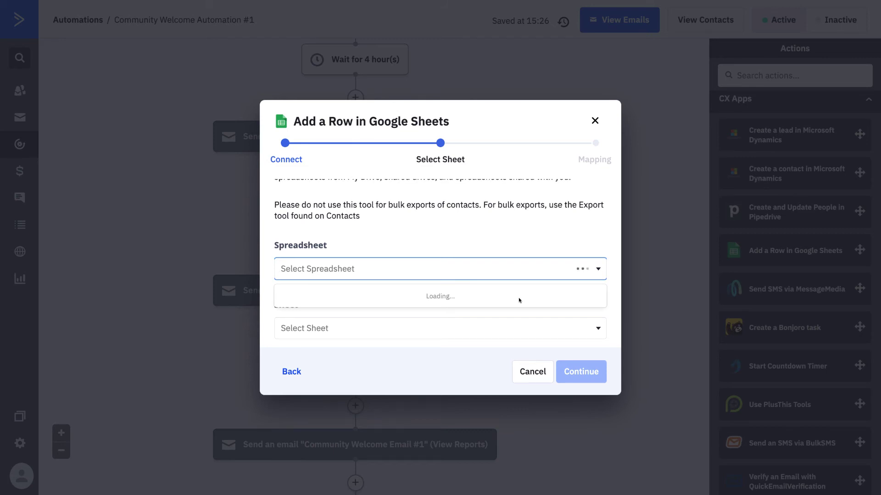
pyautogui.click(369, 268)
pyautogui.write('aob')
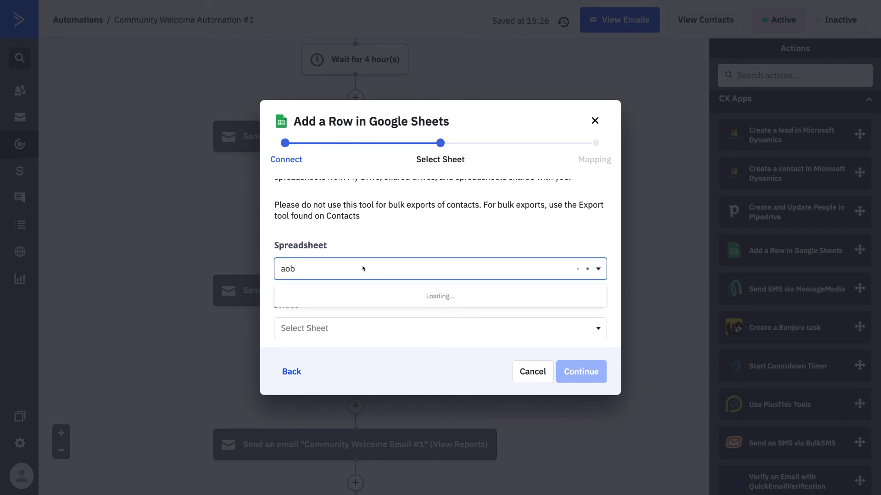
pyautogui.click(488, 326)
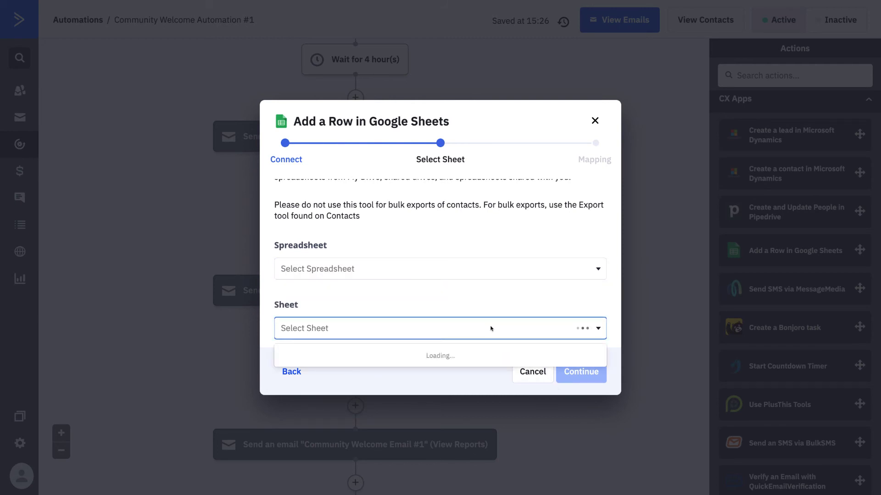
pyautogui.click(528, 375)
pyautogui.click(527, 375)
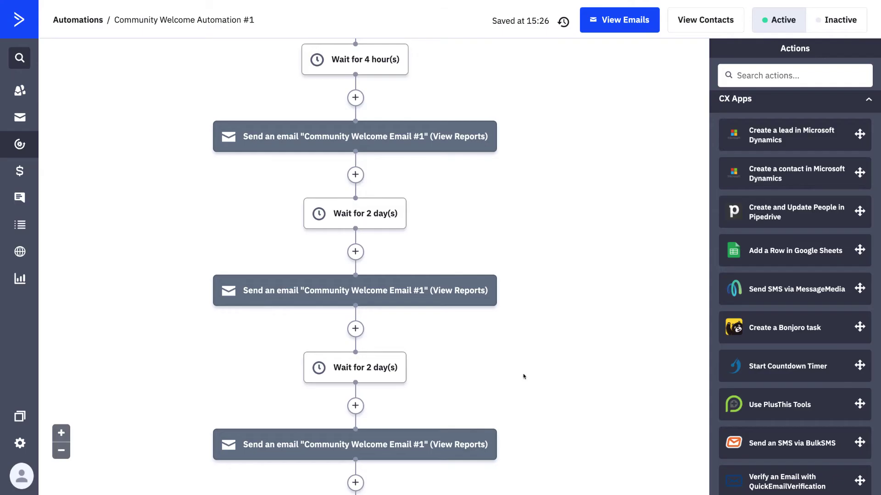
pyautogui.scroll(5, 523, 375)
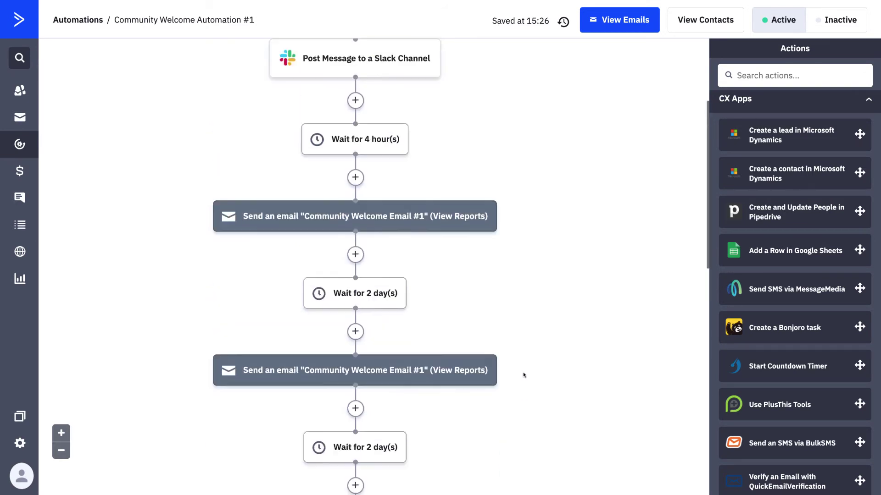
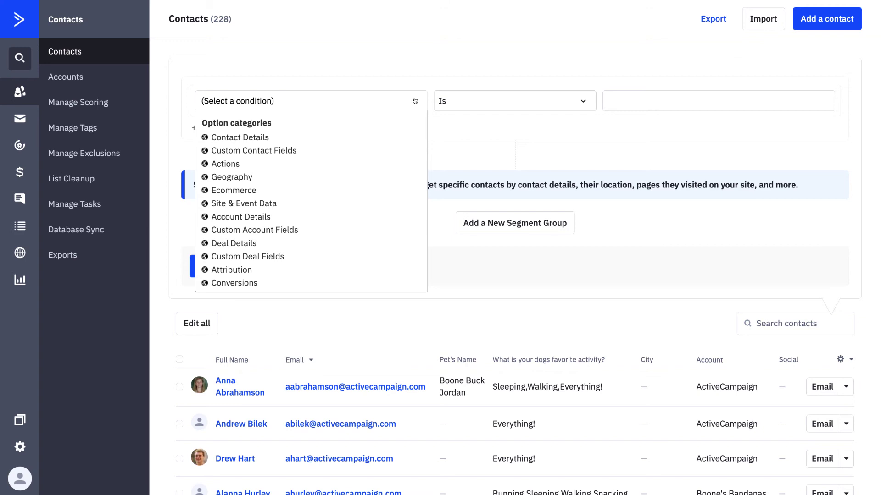
# Set the contact segment condition to Has been sent with the campaign "Stocking Stuffers To Delight - 12/7/2021"
pyautogui.click(238, 169)
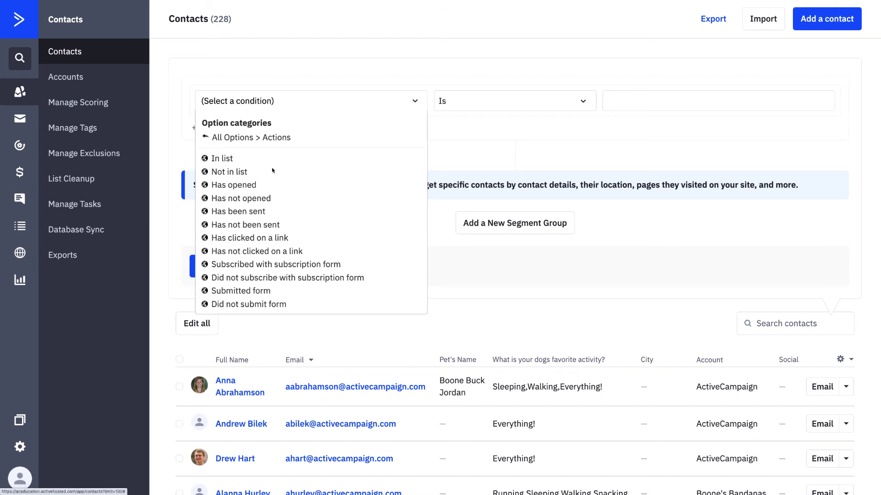
pyautogui.click(245, 213)
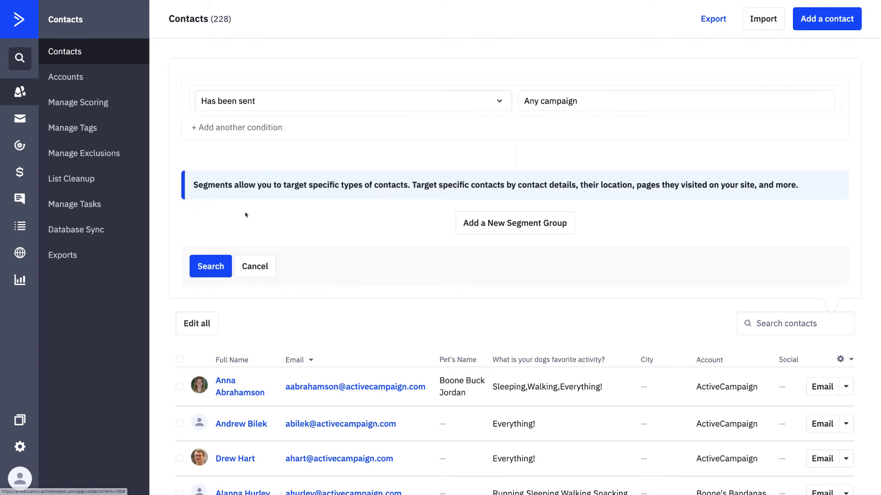
pyautogui.click(531, 102)
pyautogui.click(550, 190)
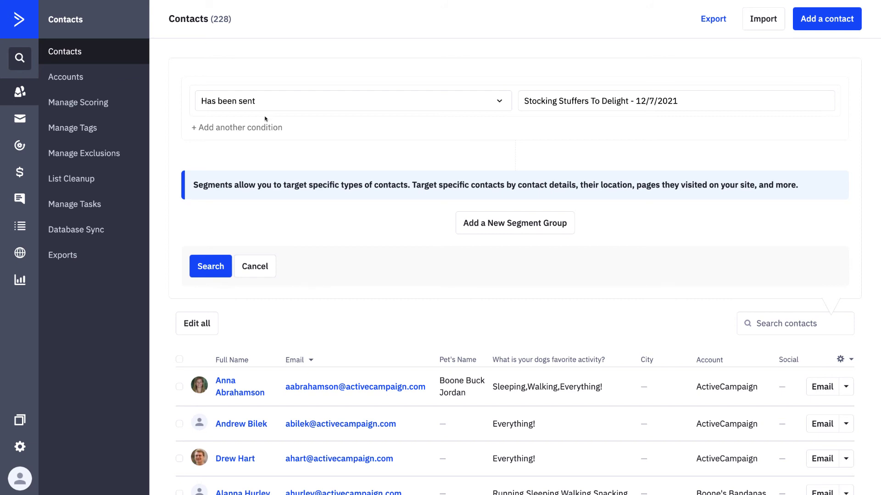
# Open the Boone's Bandanas Bakes Cookbook PDF page for editing and insert a PayPal block beneath the "Boone Bandanas Bakes" headline
pyautogui.click(20, 256)
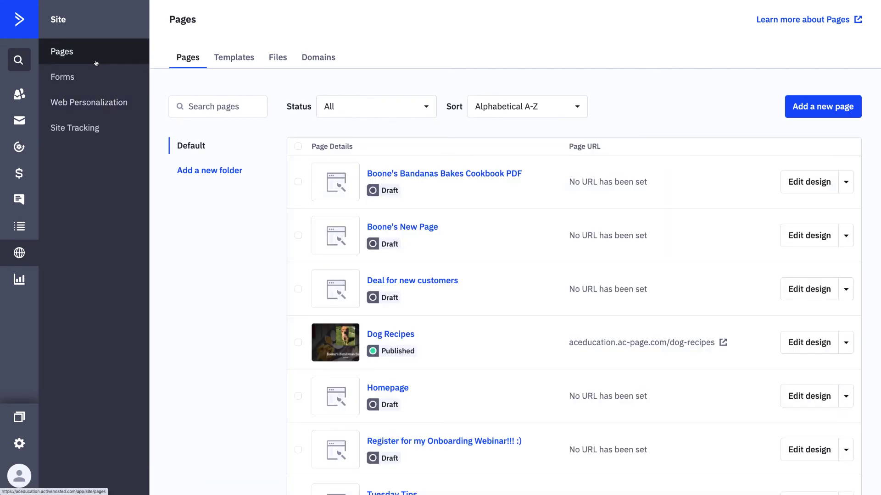
pyautogui.click(433, 173)
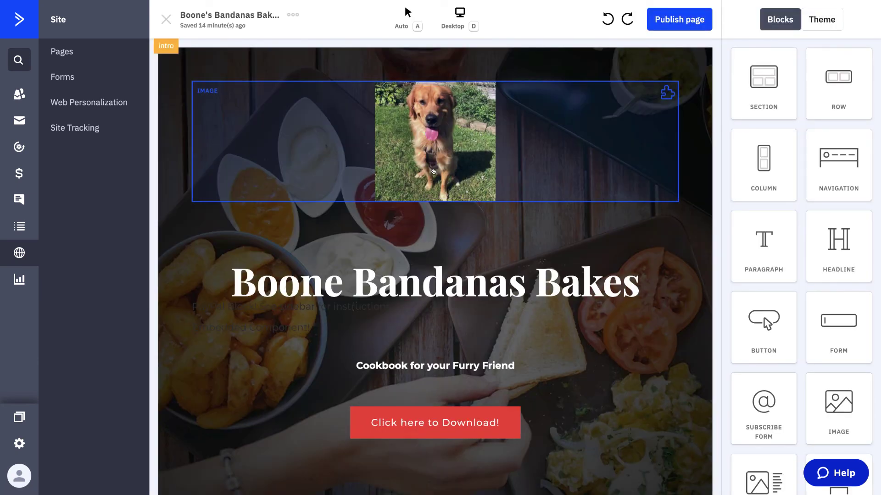
pyautogui.scroll(-5, 769, 296)
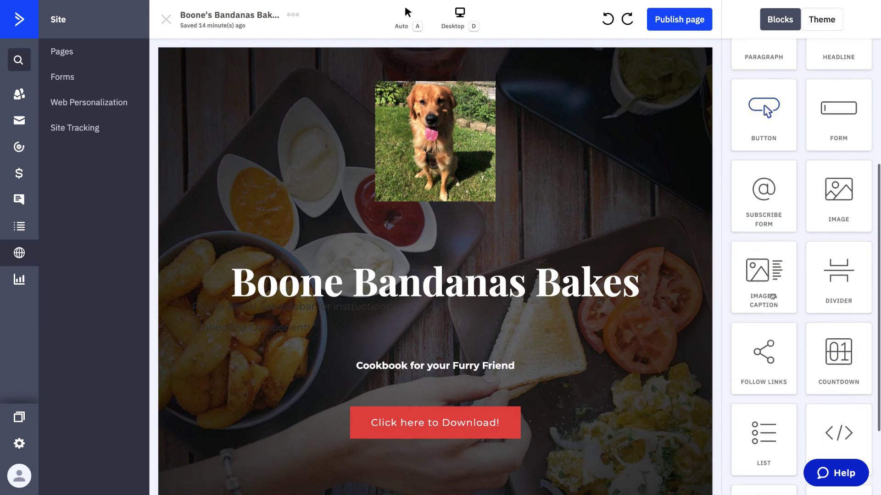
pyautogui.scroll(-3, 772, 297)
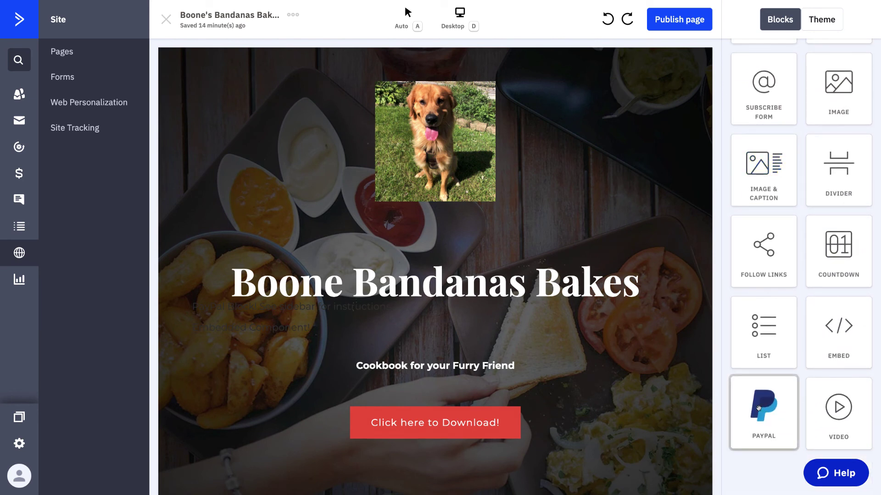
pyautogui.moveTo(758, 408); pyautogui.dragTo(409, 317)
pyautogui.click(431, 335)
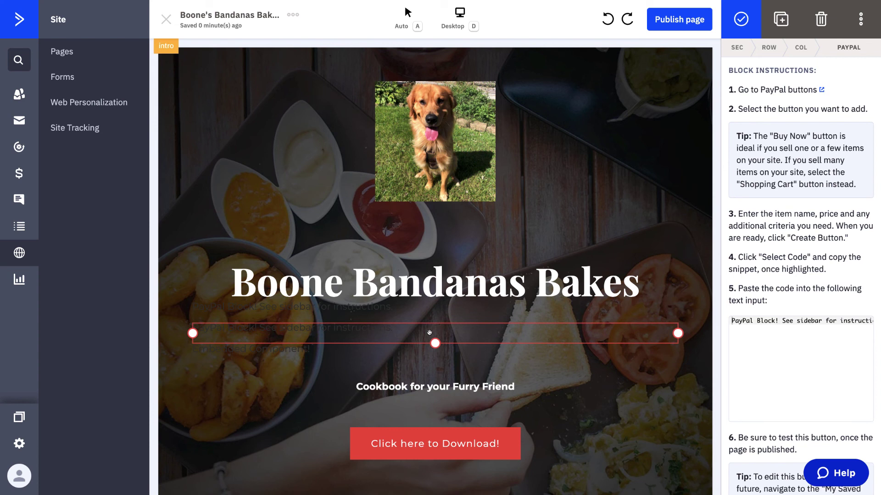
pyautogui.scroll(-2, 821, 273)
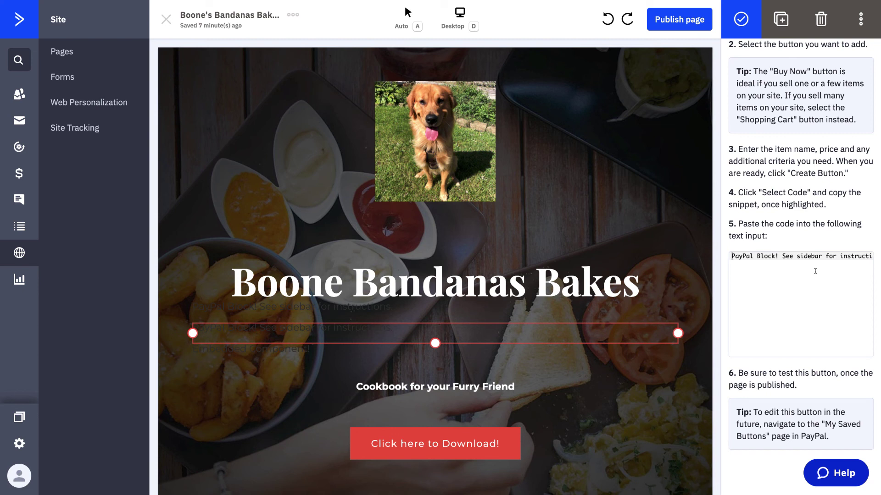
# Open the deals pipeline and view the Orders: Shipping stages through to Delivered
pyautogui.click(20, 174)
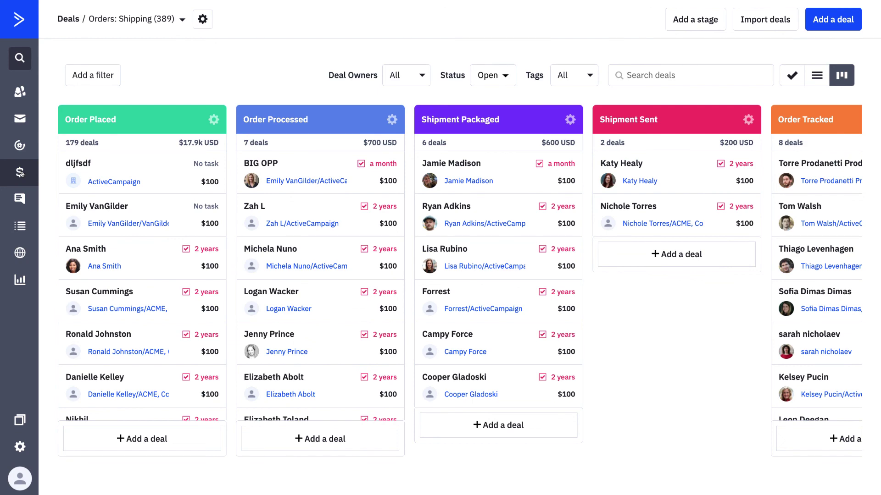
pyautogui.hscroll(5, 613, 183)
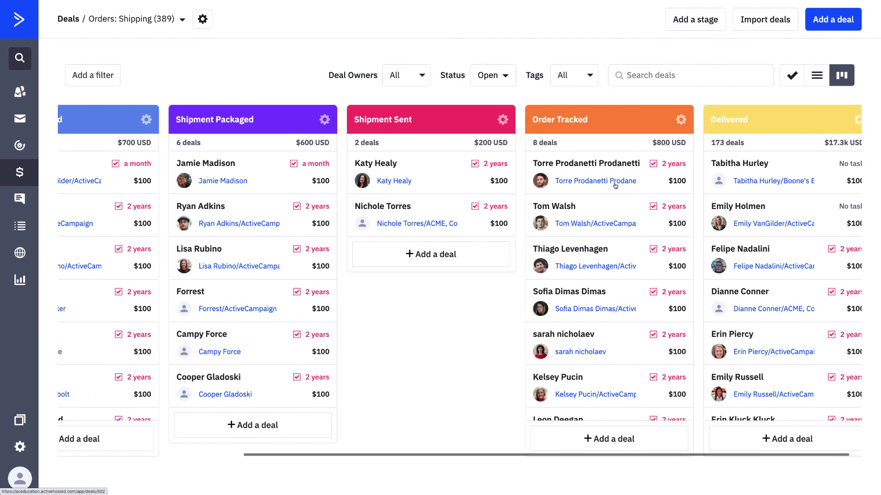